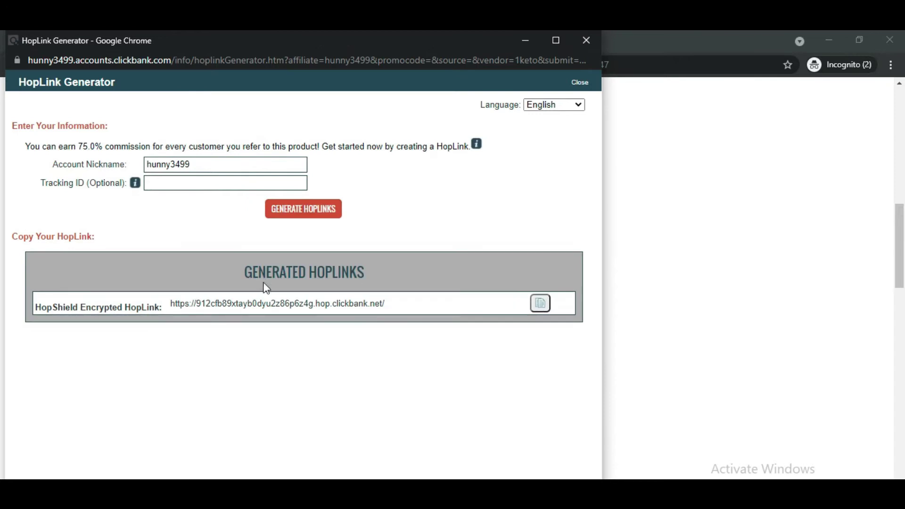
Copy the encrypted HopLink from the HopLink Generator and open it in the empty browser tab.
drag(170, 303, 408, 317)
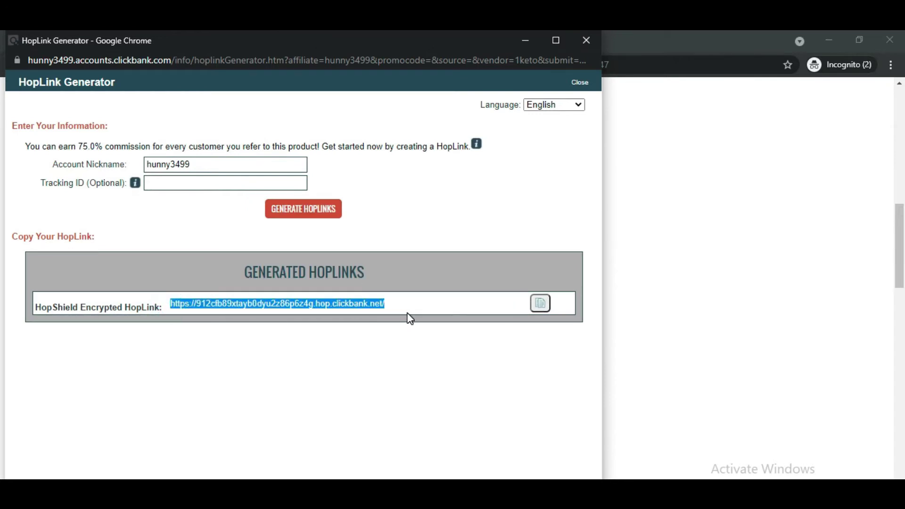
click(539, 303)
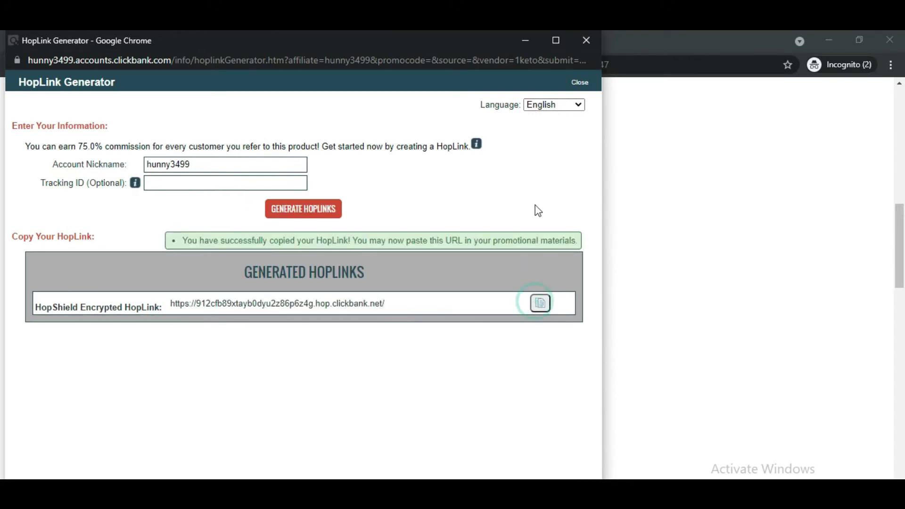
click(526, 40)
click(180, 42)
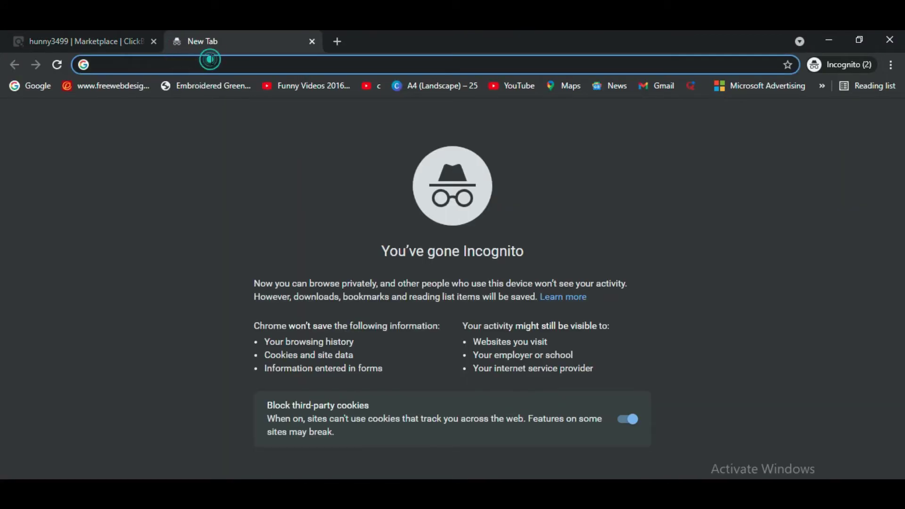
key(ctrl+v)
key(Return)
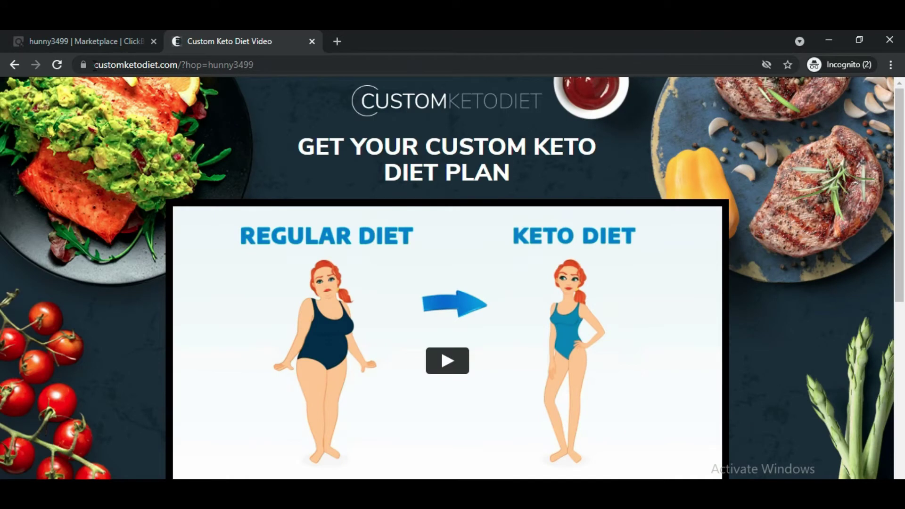
Examine the offer page's web address, including its domain and the hop parameter carrying the affiliate nickname.
drag(95, 66, 259, 66)
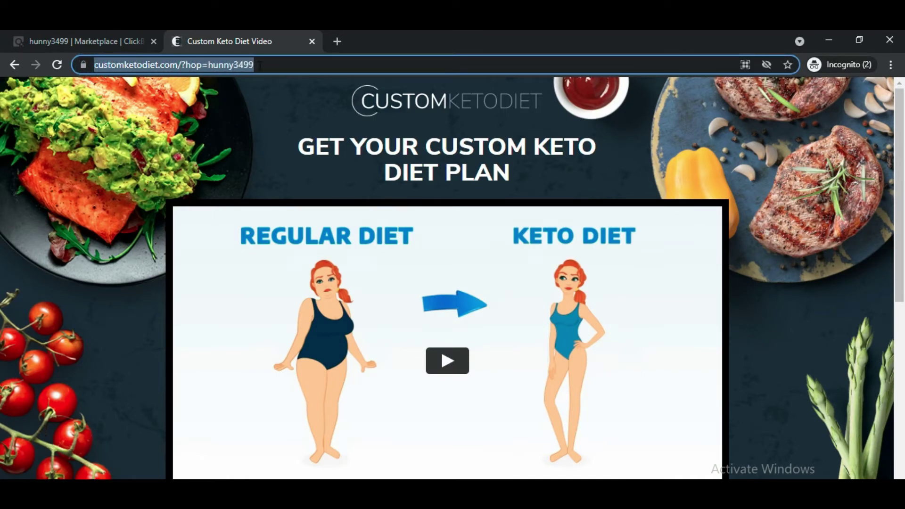
click(280, 59)
drag(339, 65, 100, 65)
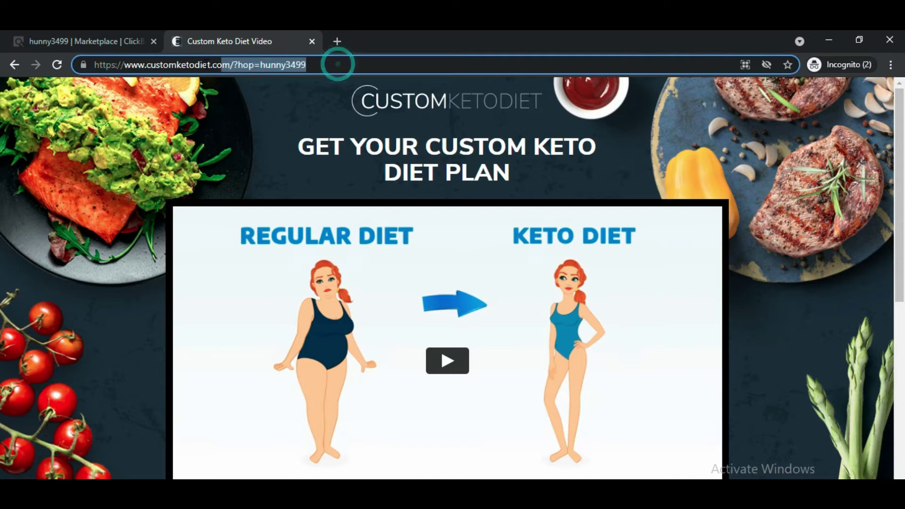
click(324, 59)
triple_click(203, 61)
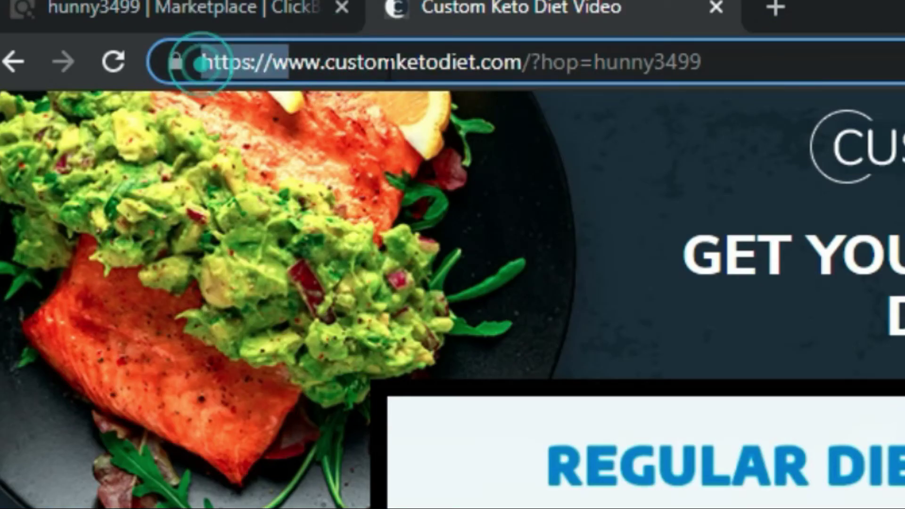
drag(273, 62, 531, 62)
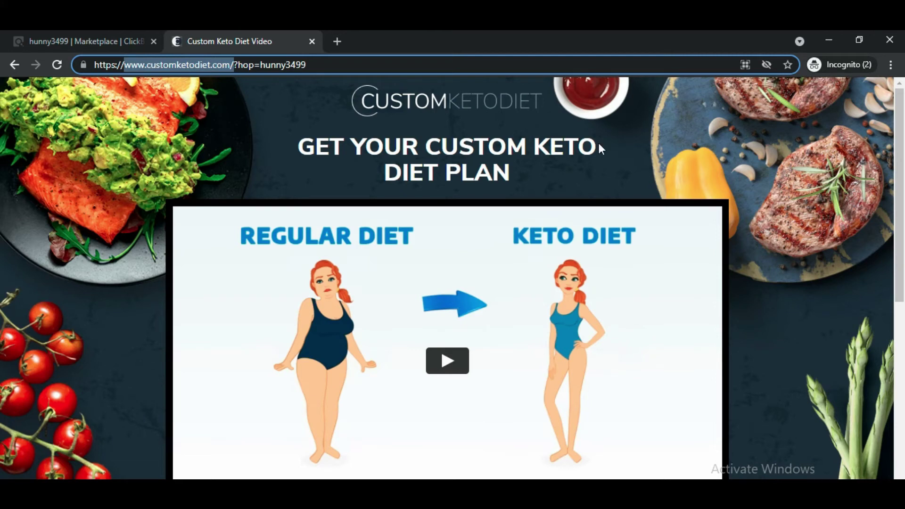
Open the Qliker website in a new browser tab and sign in to the account.
click(337, 41)
key(ctrl+v)
key(Return)
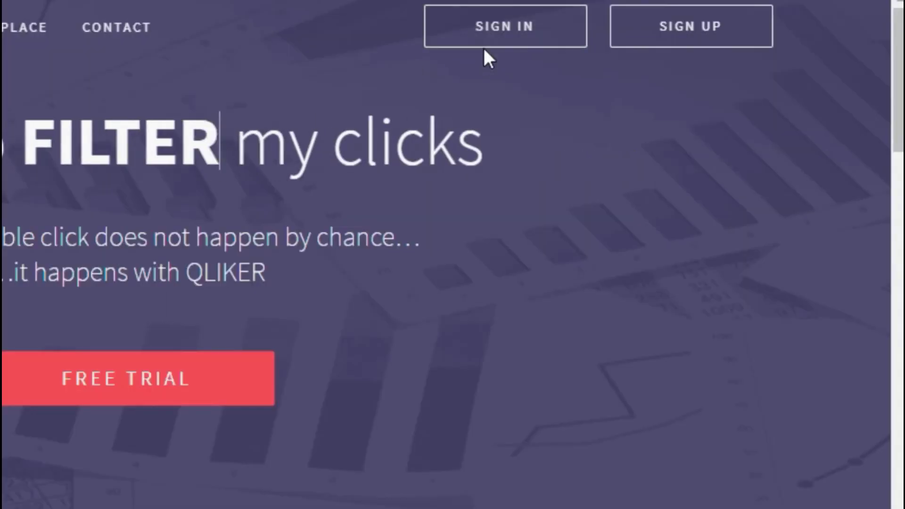
click(491, 45)
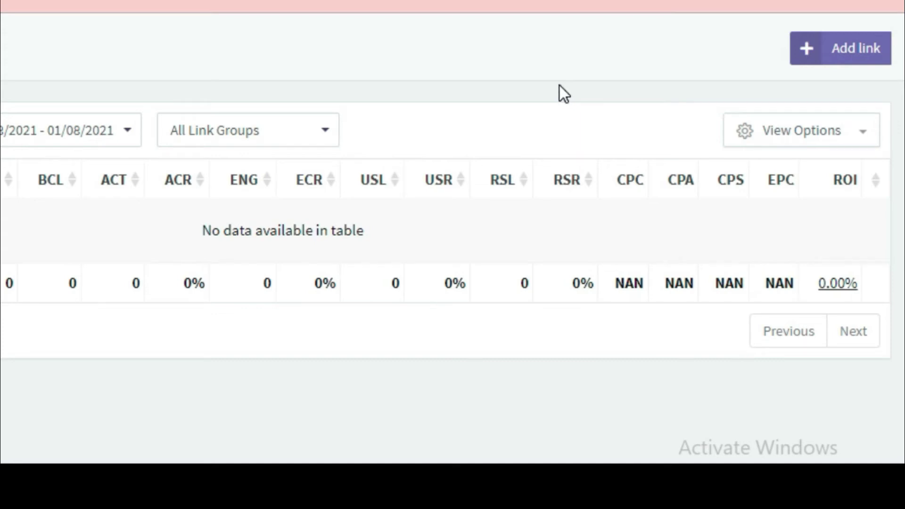
Add a new link in Qliker and name it "test 1".
click(825, 72)
drag(194, 211, 239, 212)
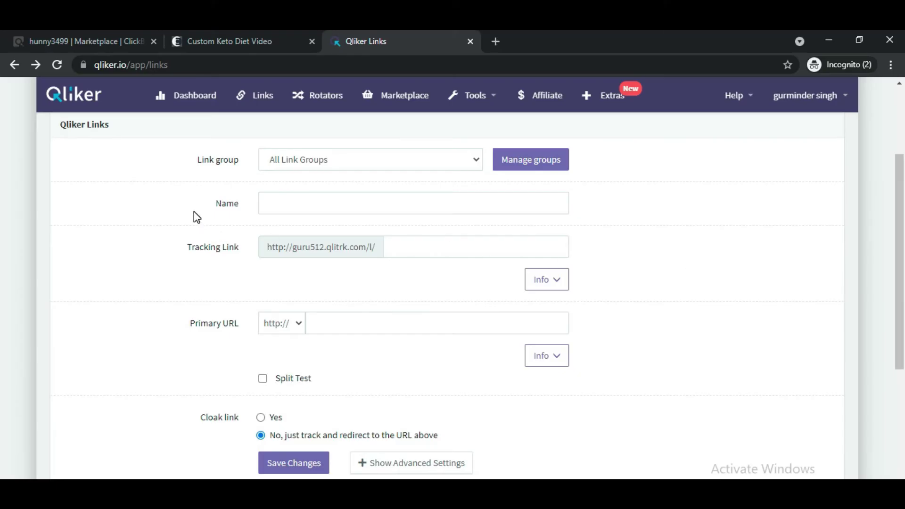
click(252, 221)
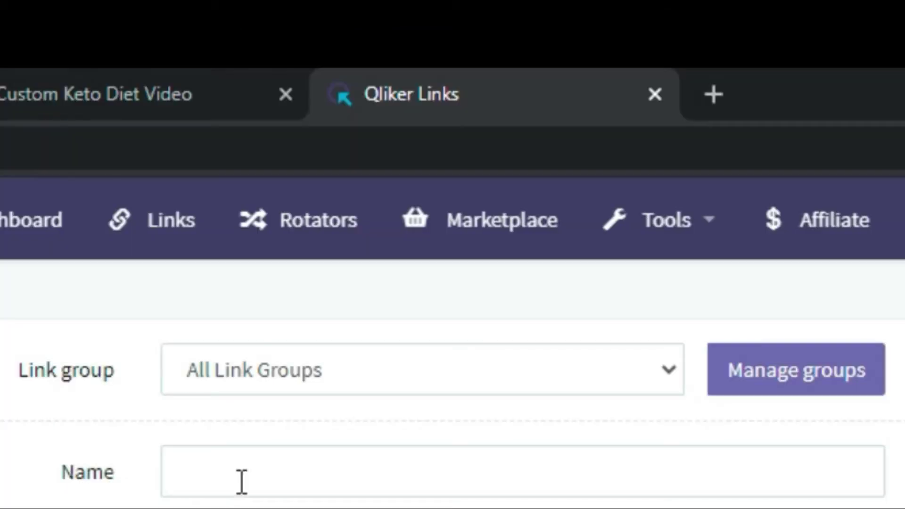
click(294, 207)
text(test 1)
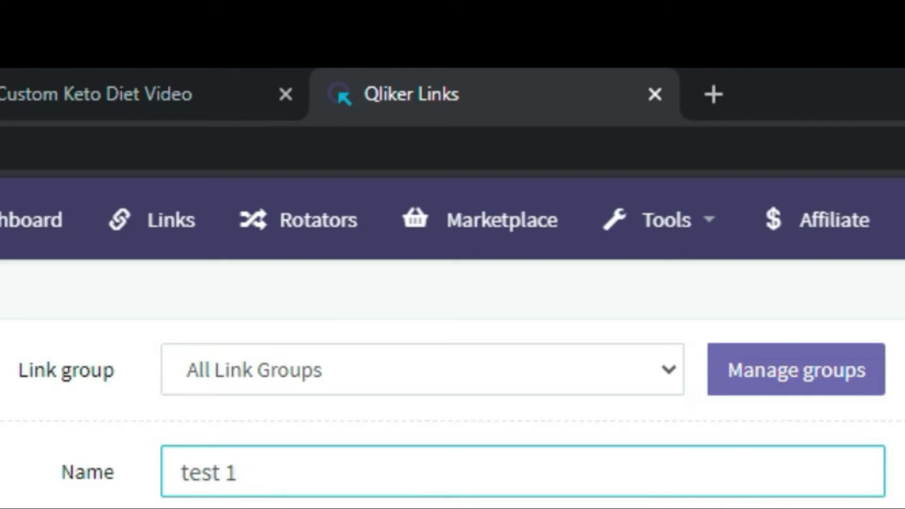
click(769, 245)
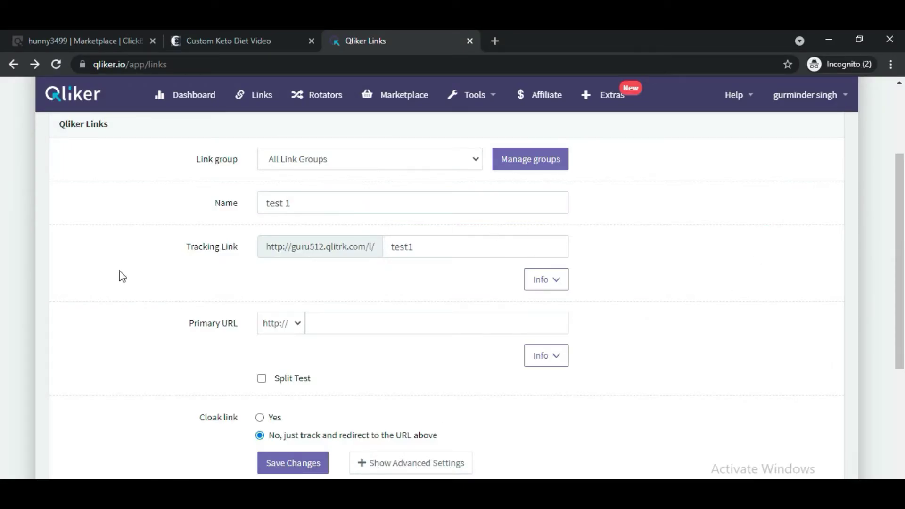
Copy the Custom Keto Diet HopLink from the ClickBank marketplace and paste it as the new Qliker link's primary URL.
click(177, 331)
drag(178, 330, 244, 333)
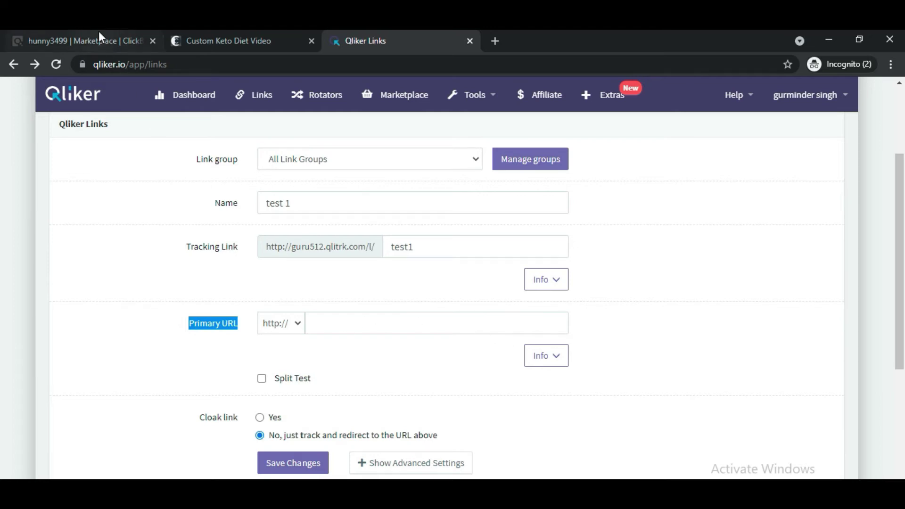
click(96, 42)
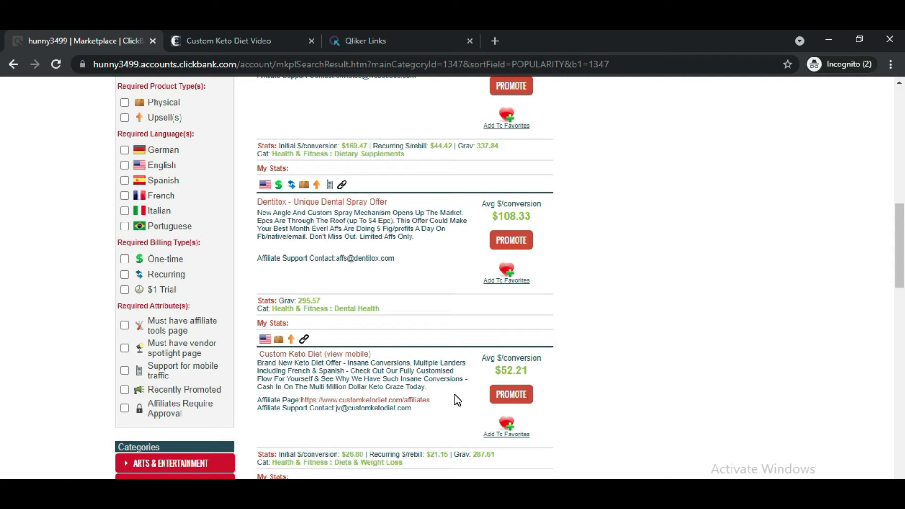
click(512, 395)
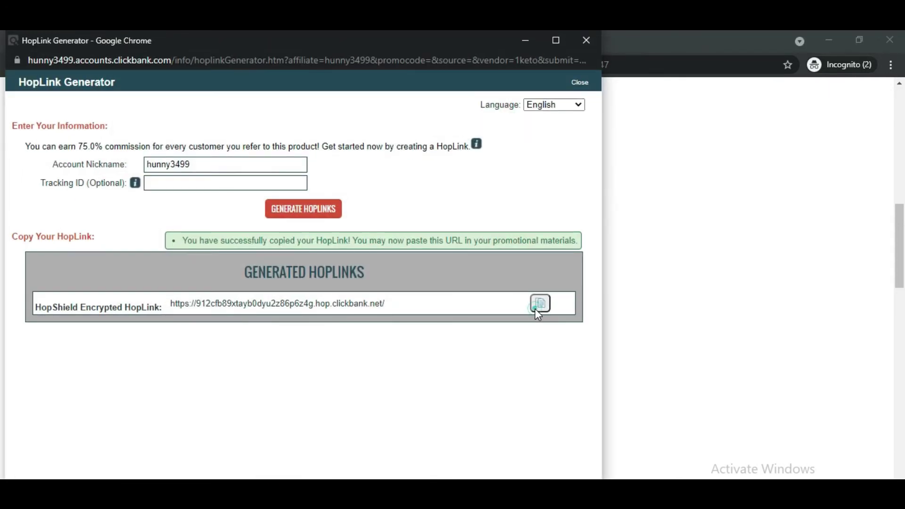
click(526, 44)
click(377, 41)
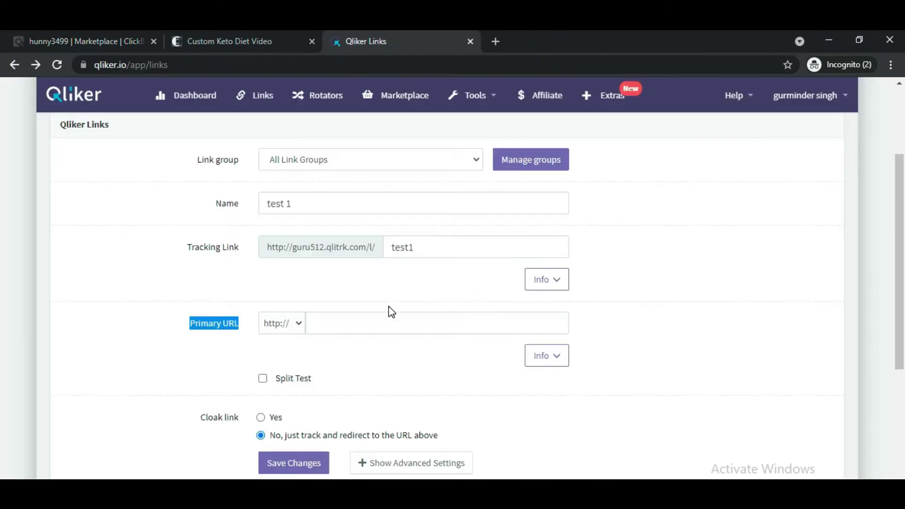
click(370, 316)
key(ctrl+v)
click(673, 341)
Turn on cloaking for the "test 1" link and save it.
drag(189, 420, 241, 429)
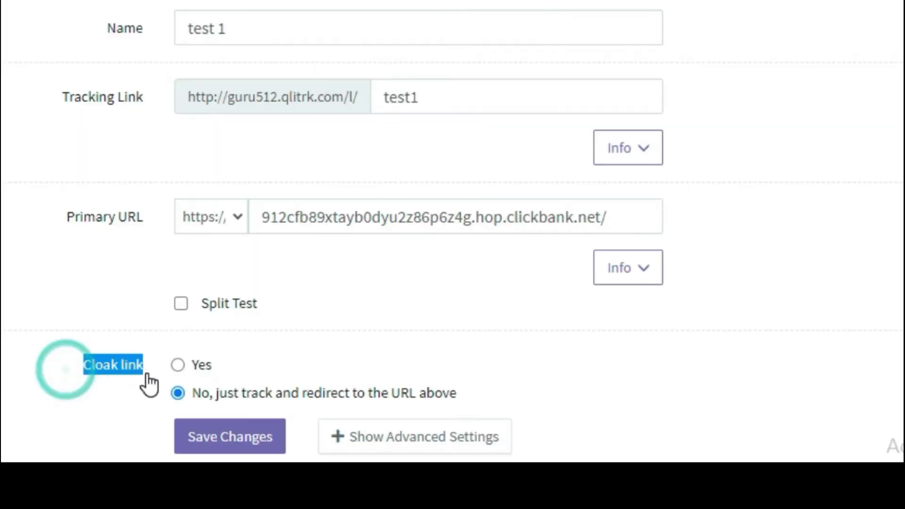
drag(508, 396, 194, 408)
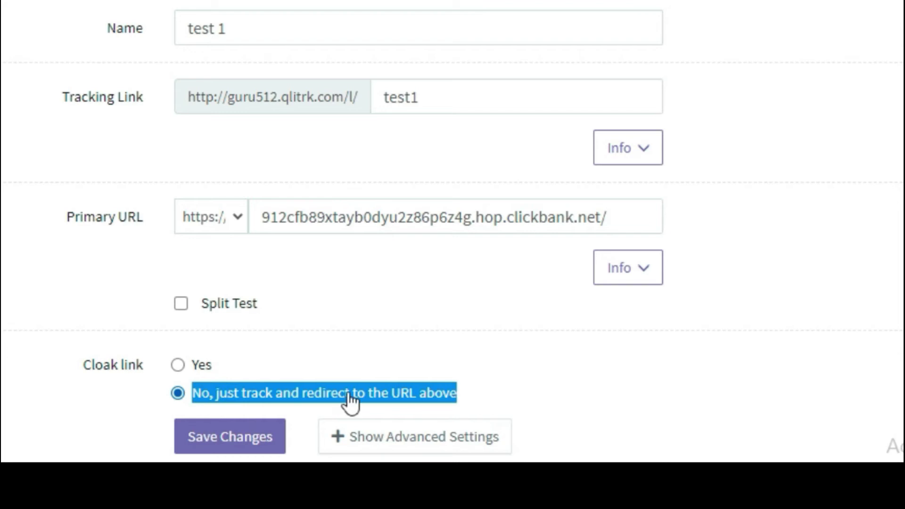
click(178, 365)
click(389, 354)
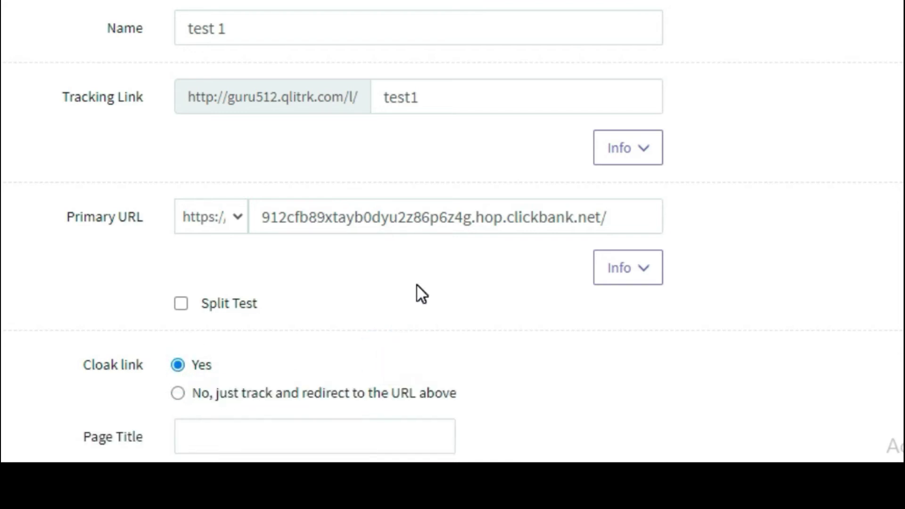
scroll(417, 285, down, 10)
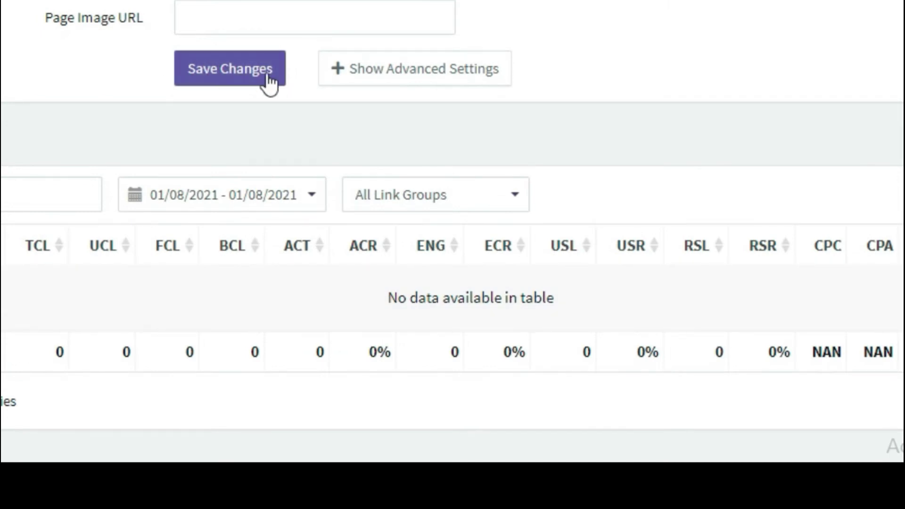
click(213, 70)
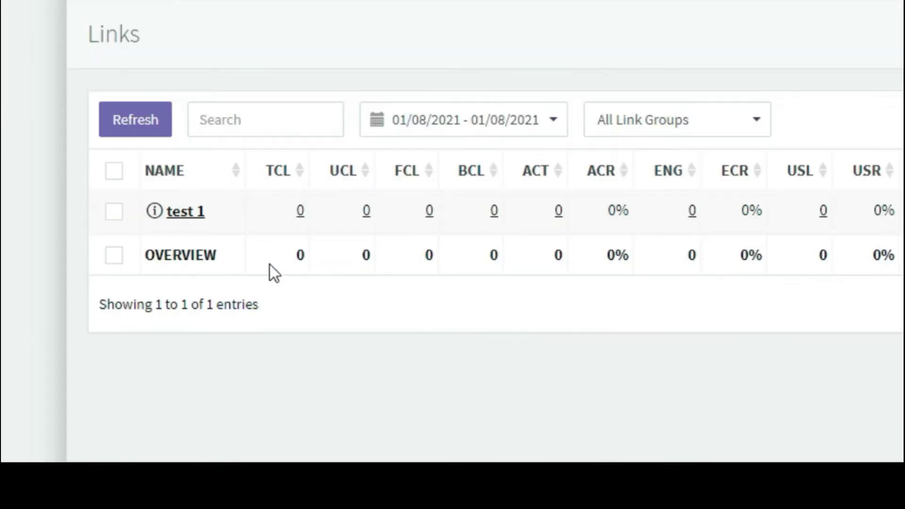
Open the saved "test 1" link for editing and copy its tracking URL.
click(188, 222)
scroll(425, 262, down, 5)
scroll(152, 174, down, 2)
drag(61, 113, 198, 123)
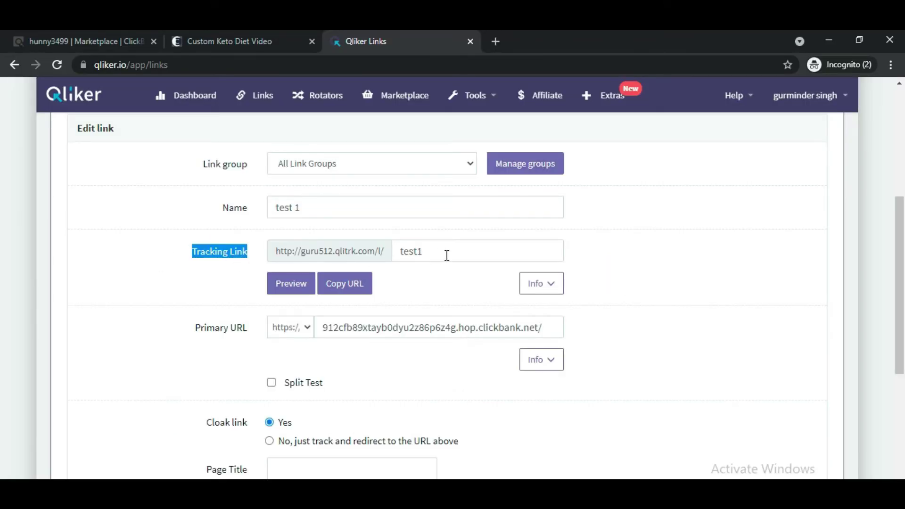
click(338, 286)
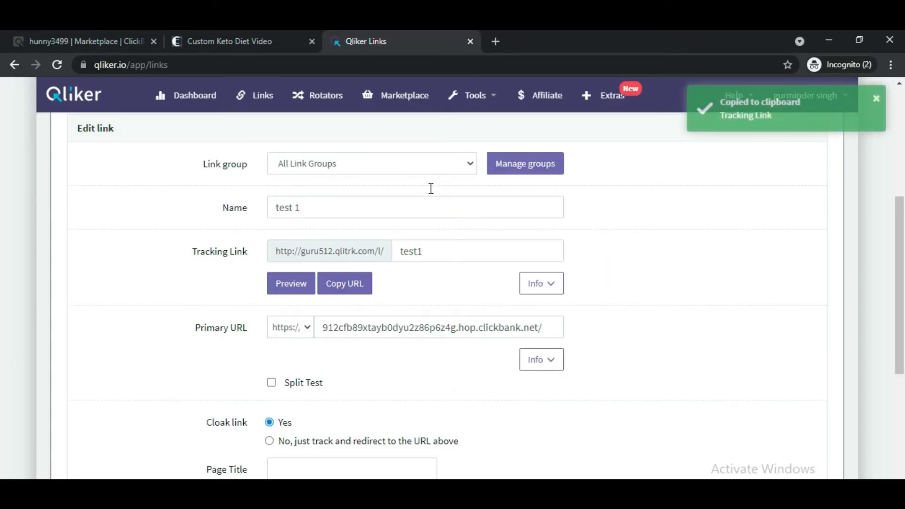
Open the copied tracking link in a new browser tab.
click(495, 42)
key(ctrl+v)
key(Return)
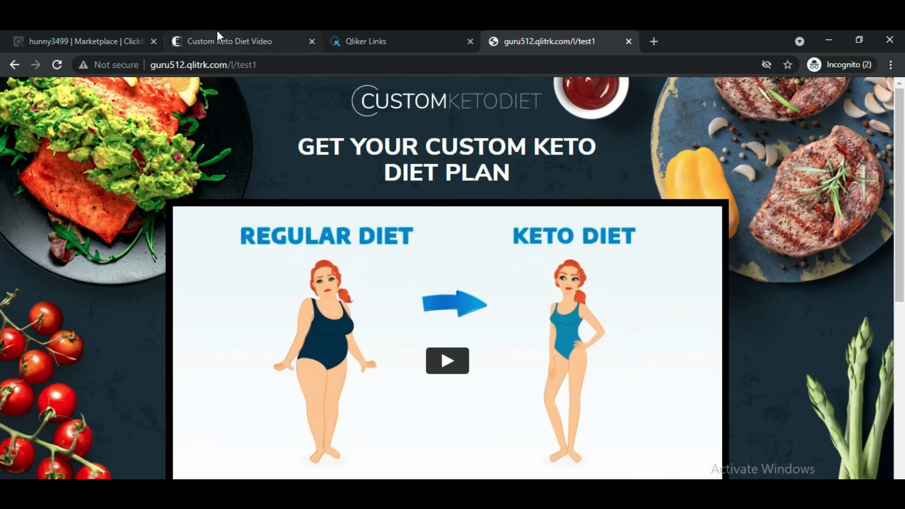
Compare the domain of the direct Custom Keto Diet page with the domain of the cloaked link's page.
click(218, 38)
drag(94, 64, 233, 64)
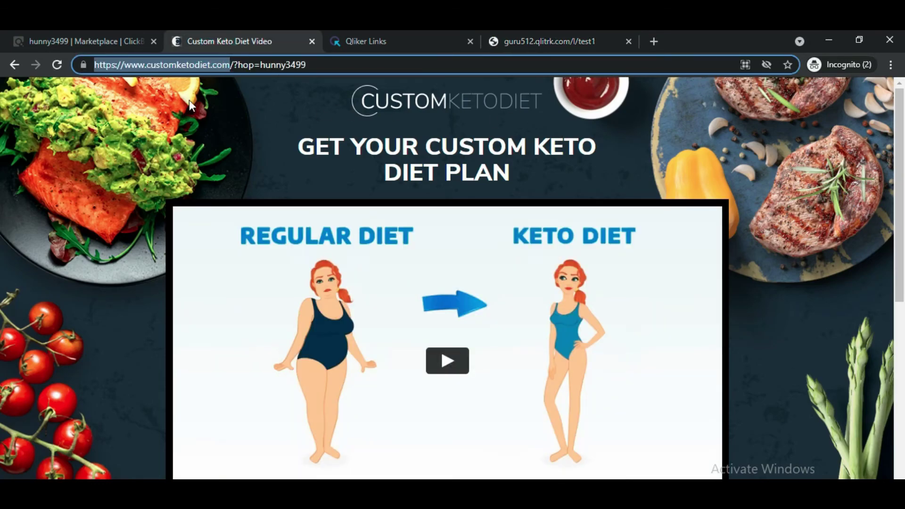
click(196, 62)
drag(126, 64, 230, 65)
click(561, 47)
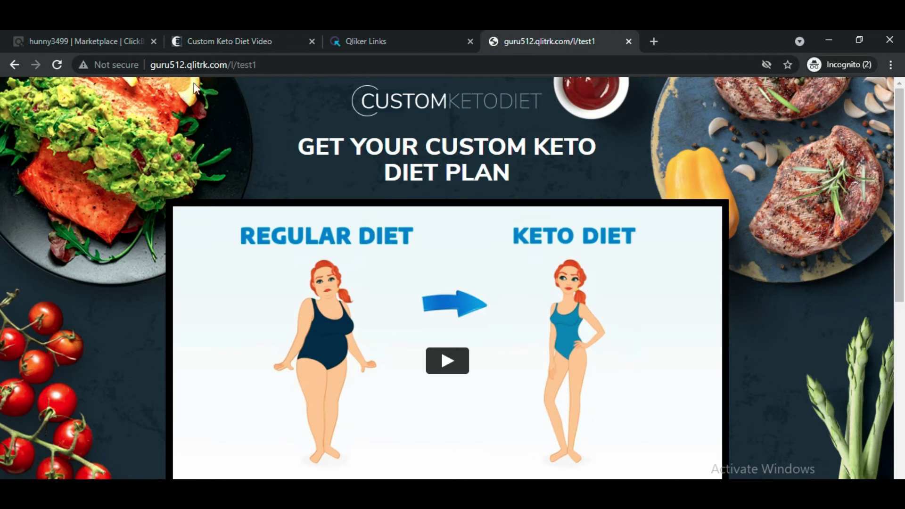
drag(150, 64, 229, 71)
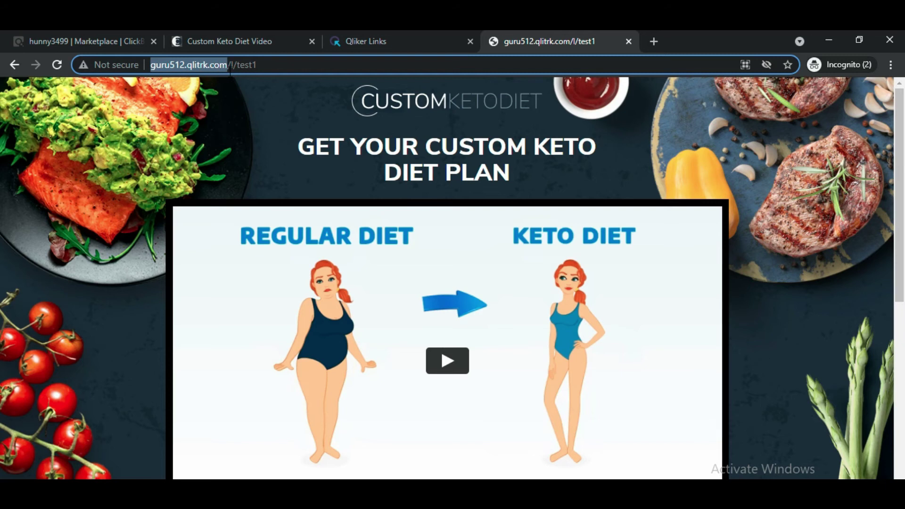
Check the tracking link's "test1" ending in Qliker against the cloaked page's address, then review the direct offer page again.
click(386, 34)
drag(190, 255, 255, 262)
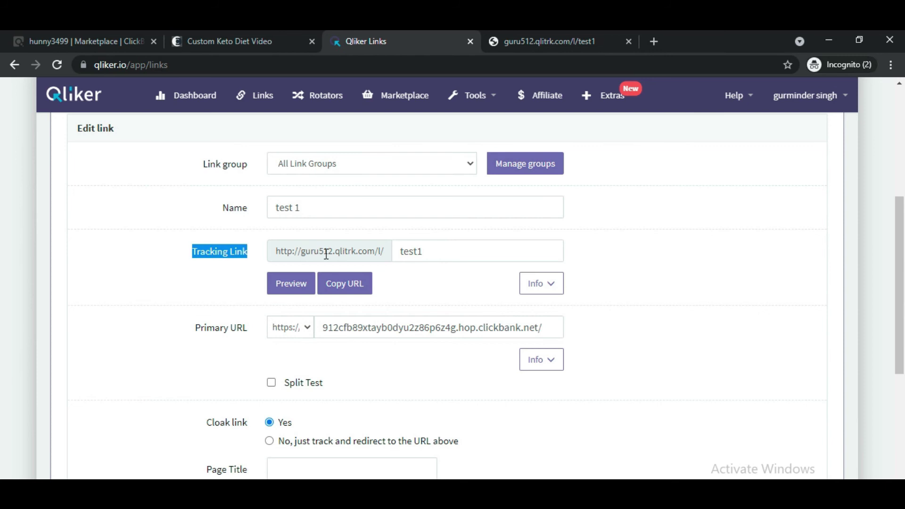
double_click(438, 257)
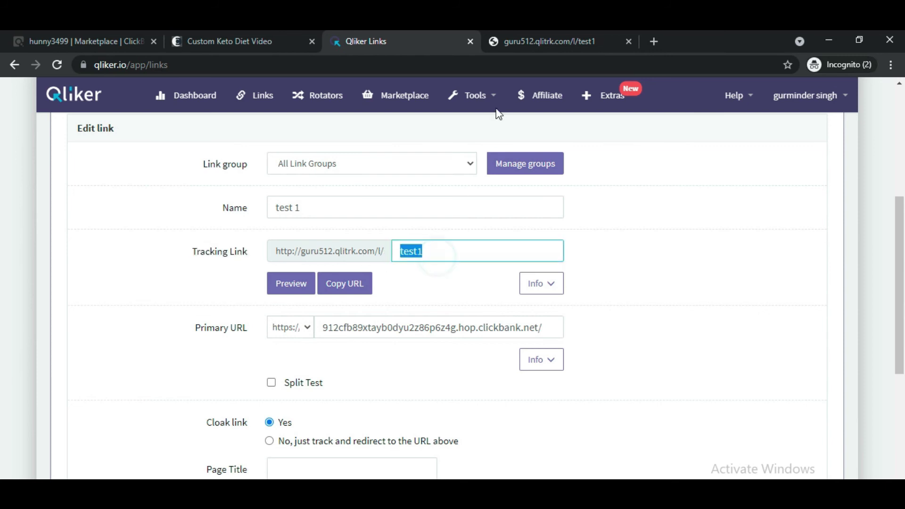
click(573, 36)
click(329, 47)
click(538, 43)
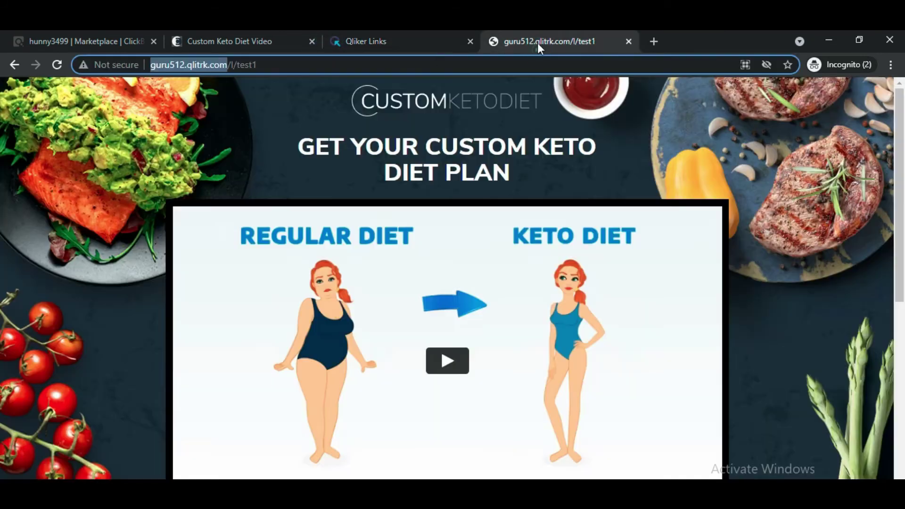
double_click(246, 65)
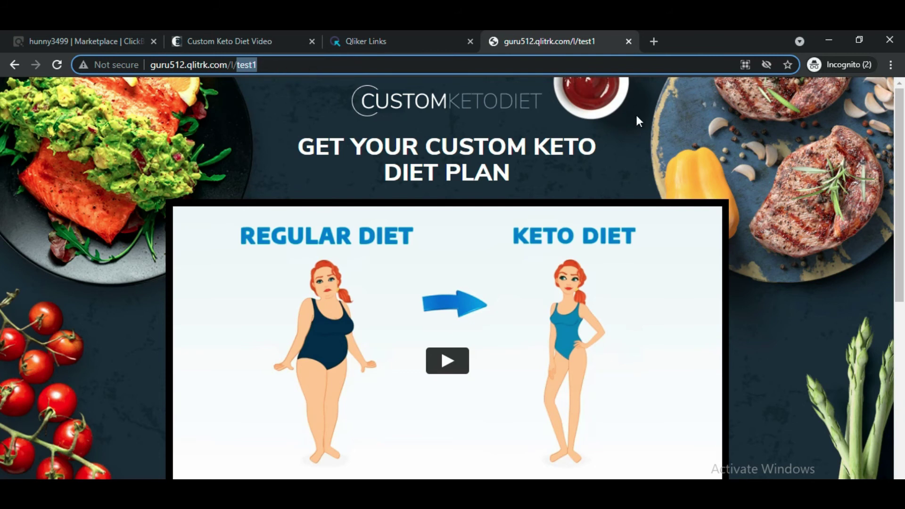
click(262, 33)
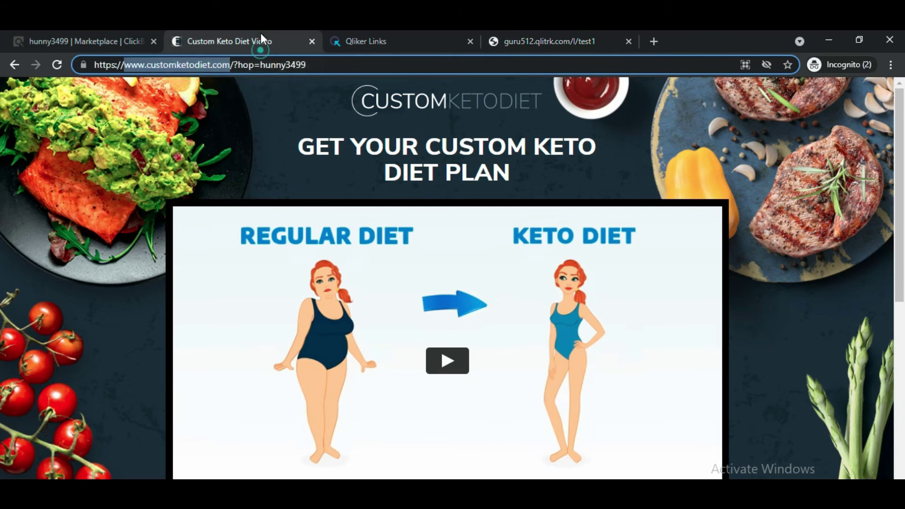
click(215, 129)
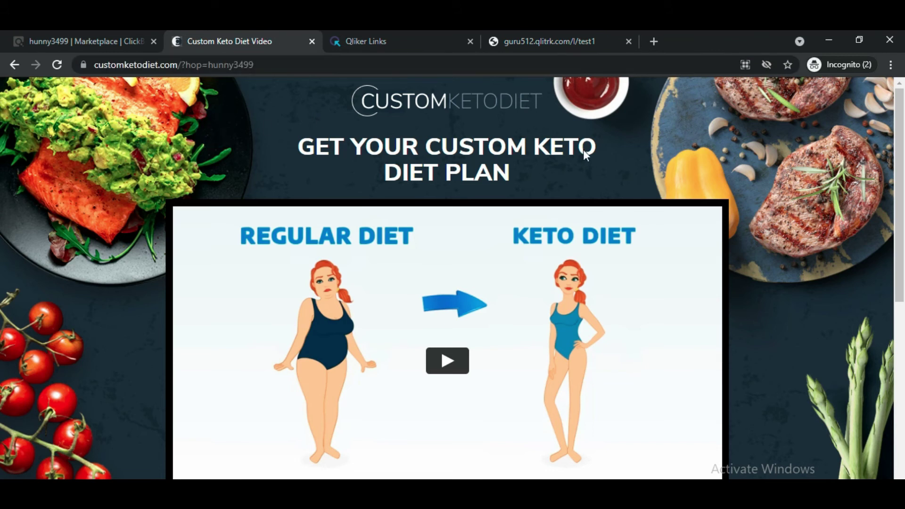
Place the cloaked page's tab beside the direct Custom Keto Diet tab and compare the domain parts of both addresses by highlighting each.
drag(553, 32, 373, 47)
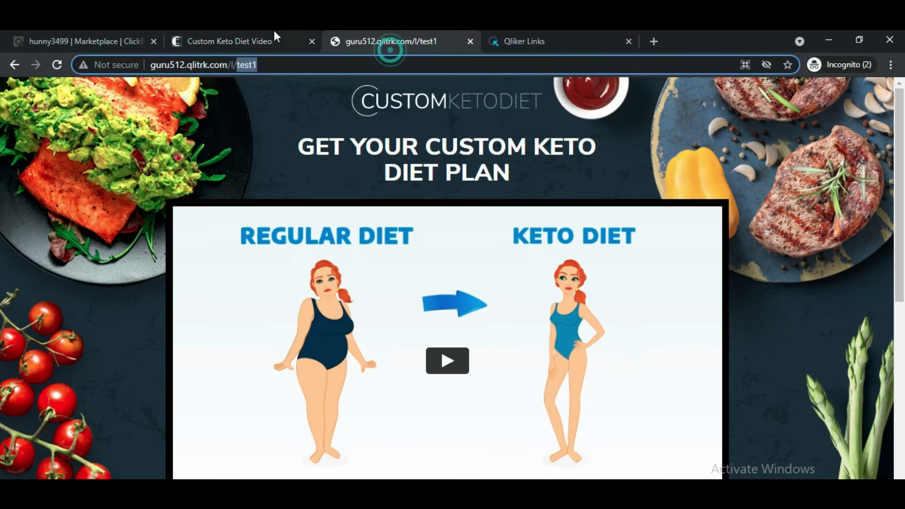
click(246, 48)
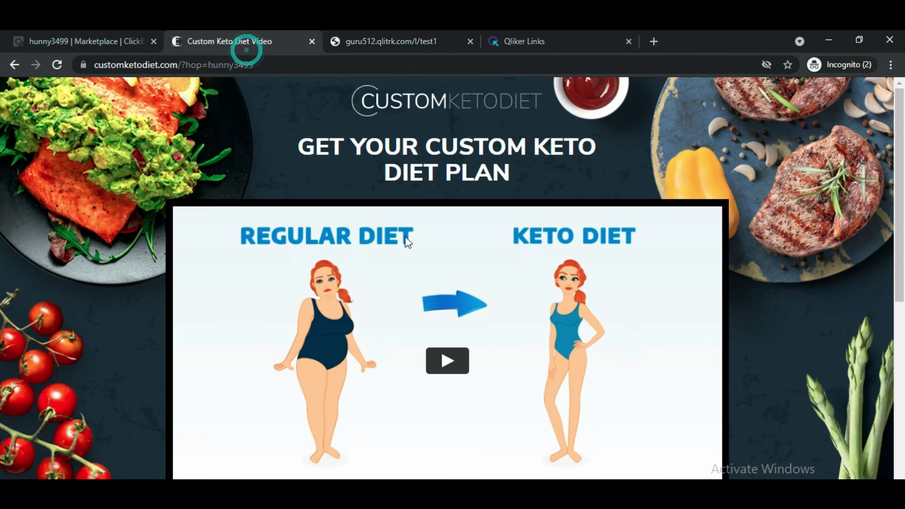
double_click(96, 63)
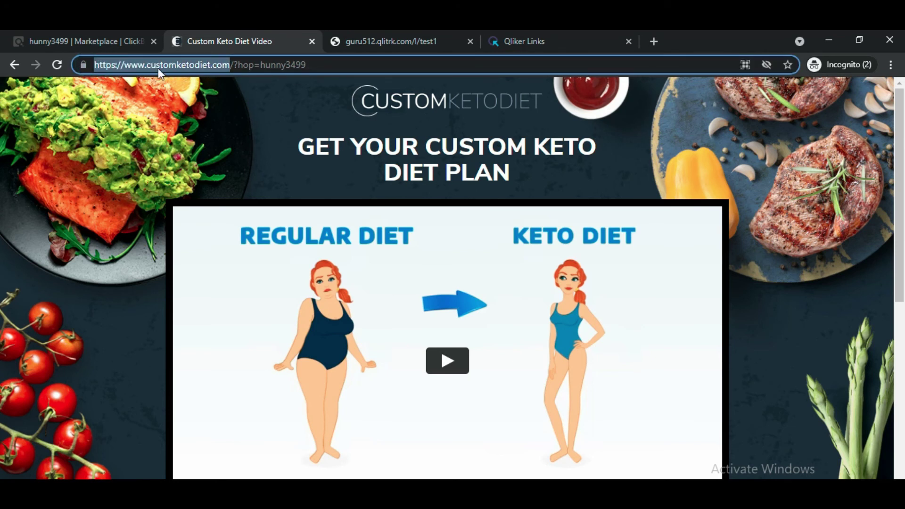
click(358, 42)
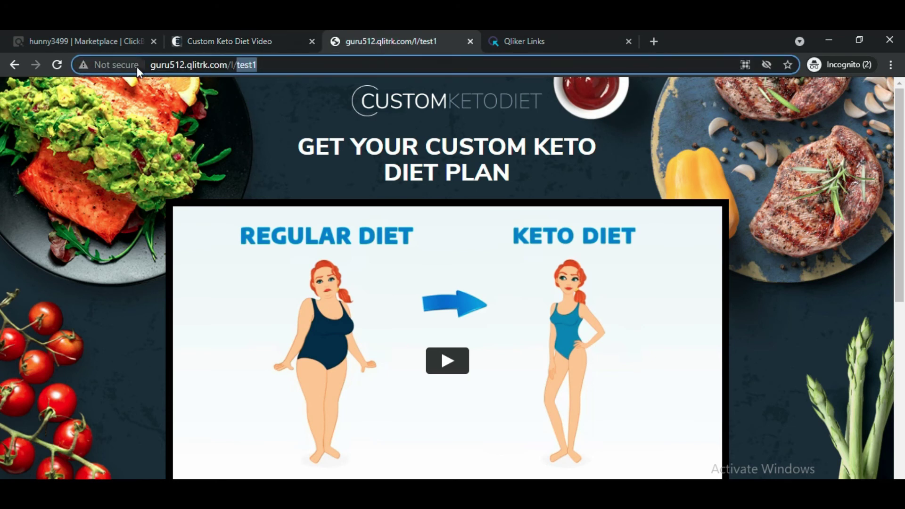
drag(150, 65, 228, 64)
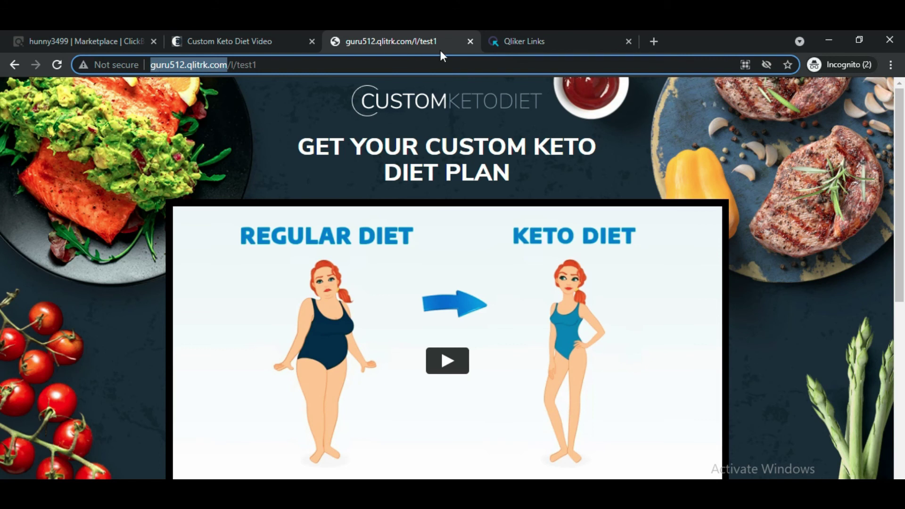
Review the "test 1" link's settings in Qliker, and highlight the full tracking address on the cloaked page.
click(500, 43)
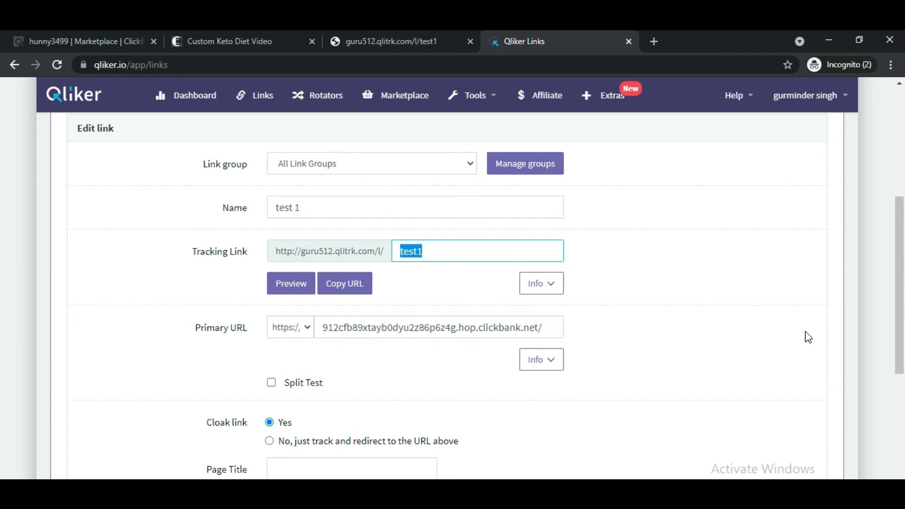
click(396, 40)
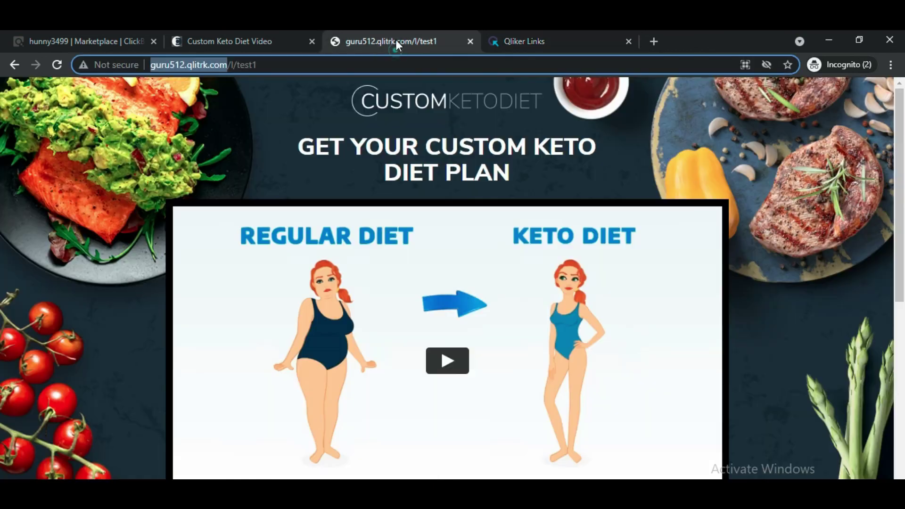
click(265, 68)
drag(281, 66, 147, 64)
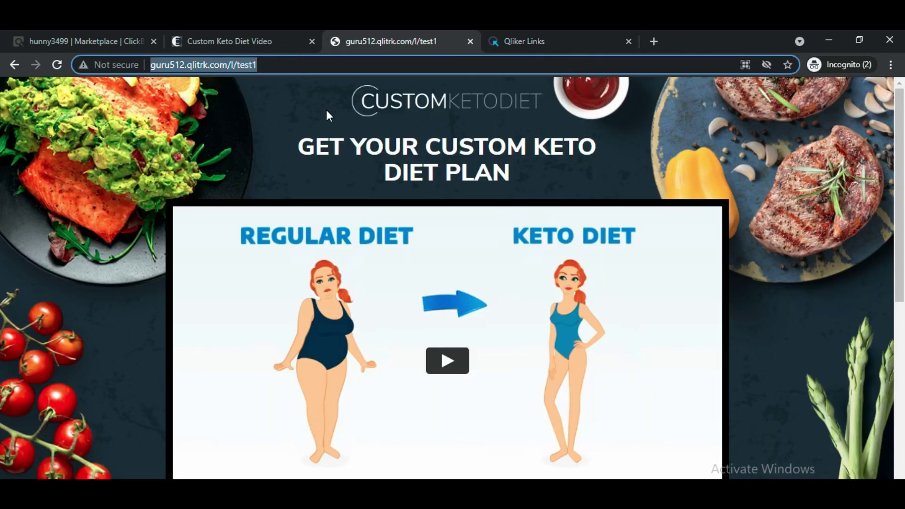